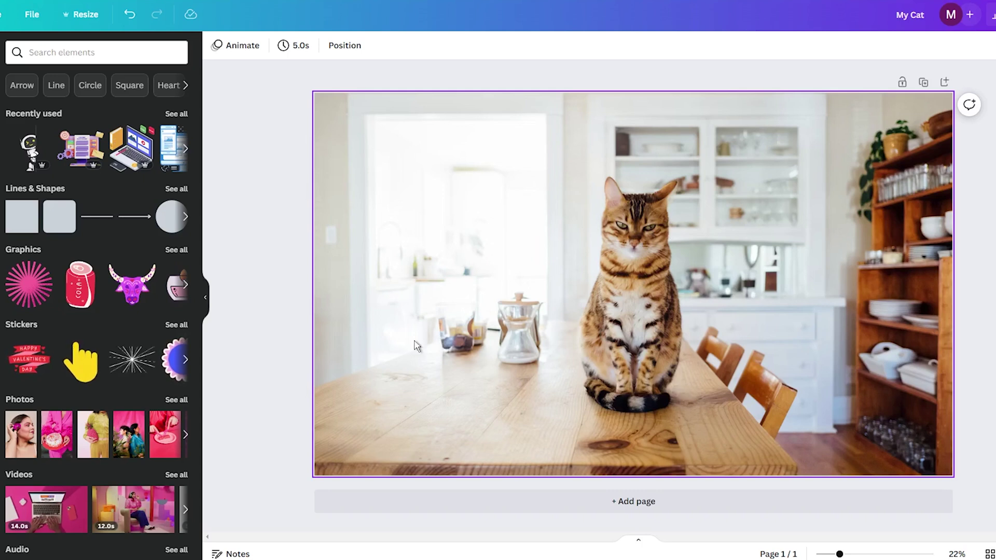
Select the cat photo and show the full list of photo filters.
click(308, 308)
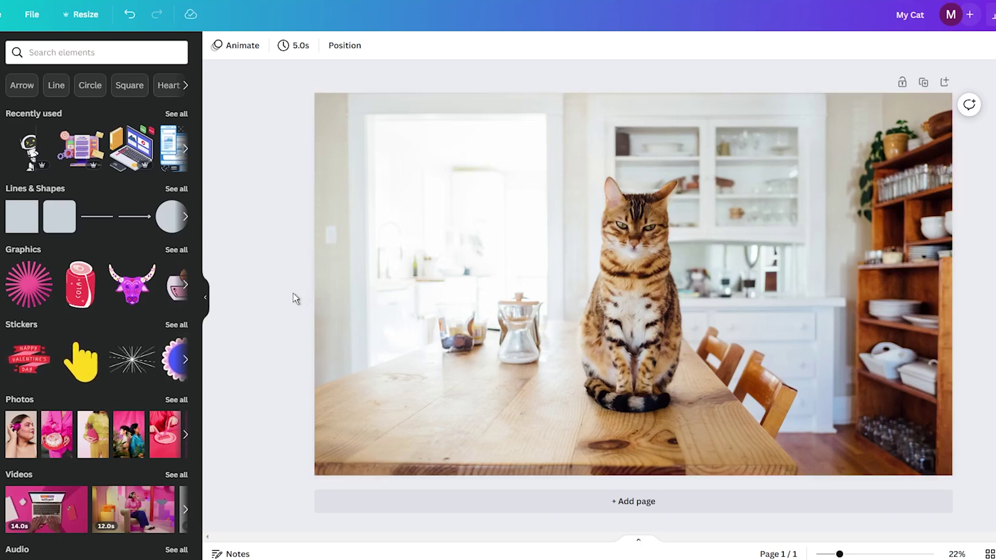
click(671, 309)
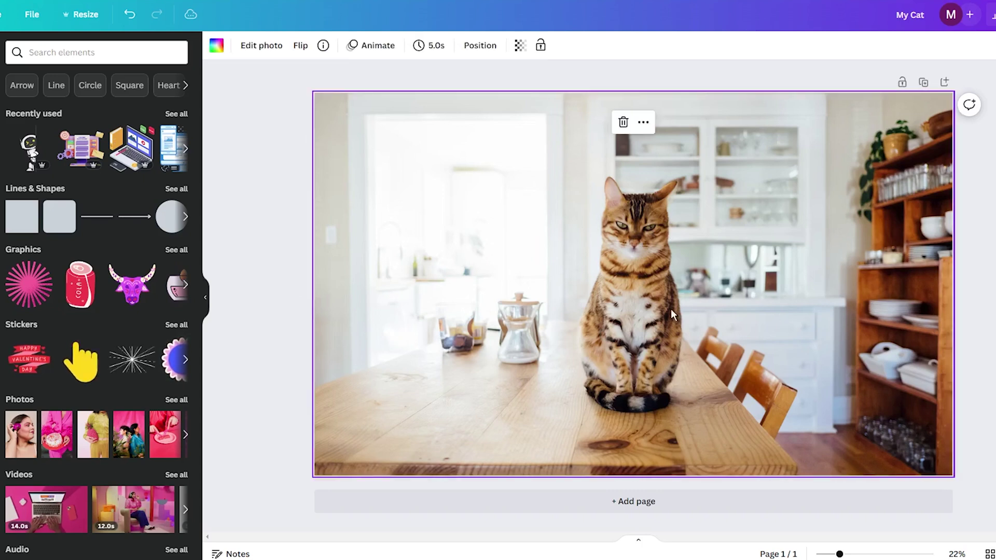
click(261, 45)
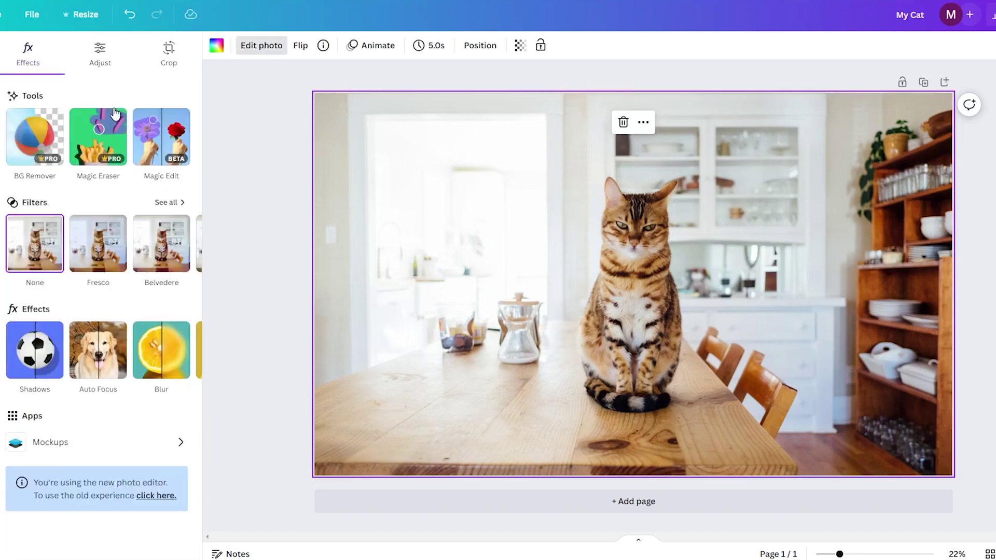
click(169, 203)
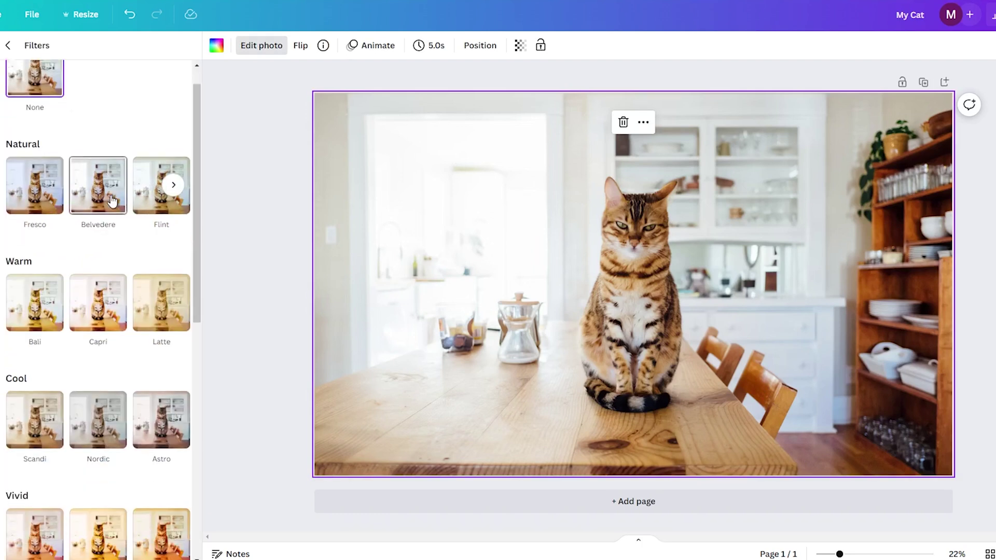
scroll(113, 201, down, 3)
scroll(113, 201, down, 2)
scroll(113, 202, down, 3)
scroll(113, 201, down, 2)
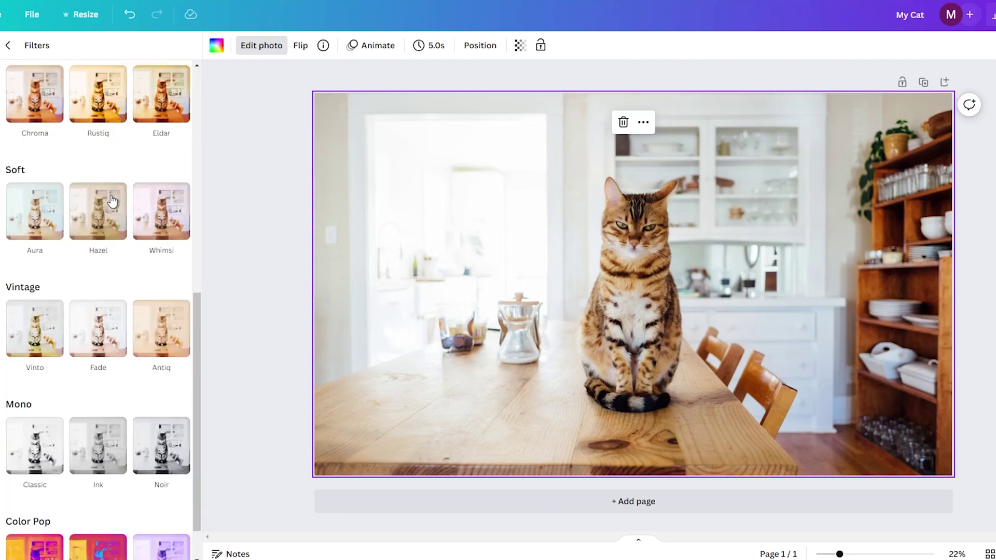
scroll(113, 202, down, 1)
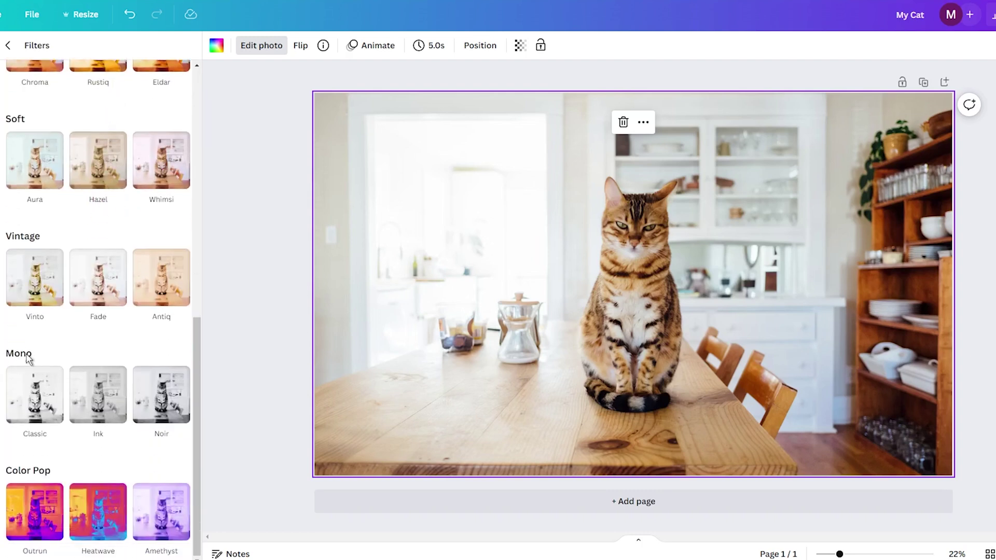
Apply the Slate mono filter so the whole photo turns black and white.
click(173, 395)
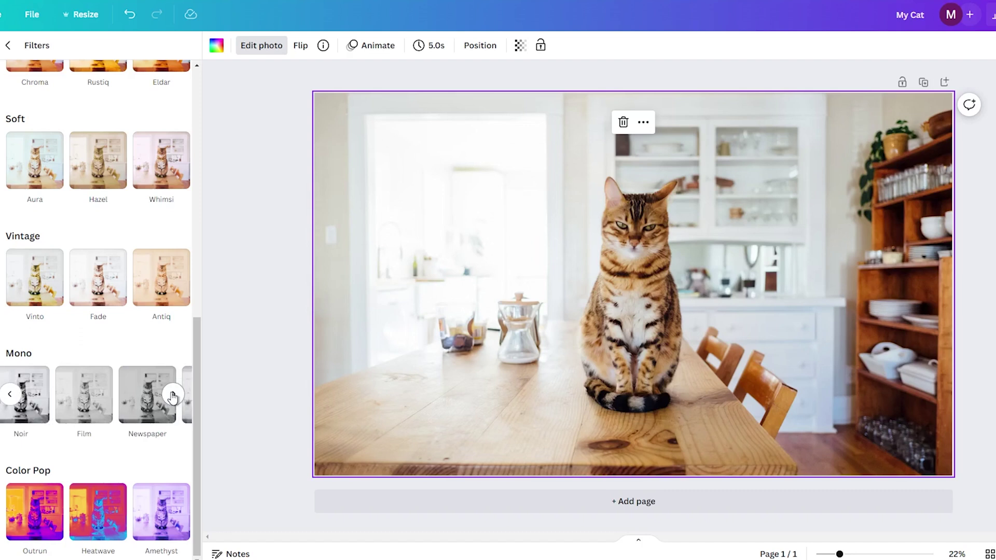
click(173, 395)
click(147, 395)
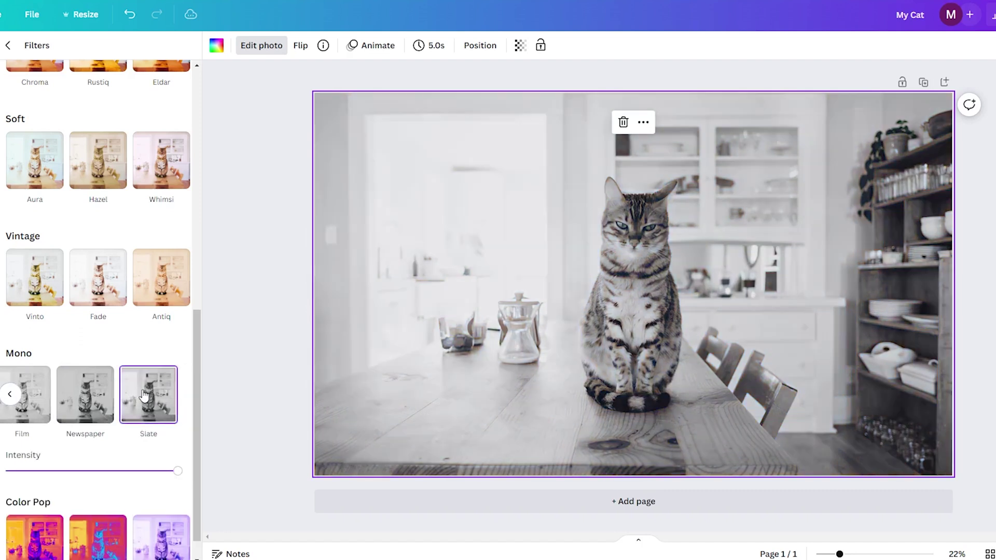
Add a full-colour copy of the cat photo from Uploads onto the page.
click(261, 315)
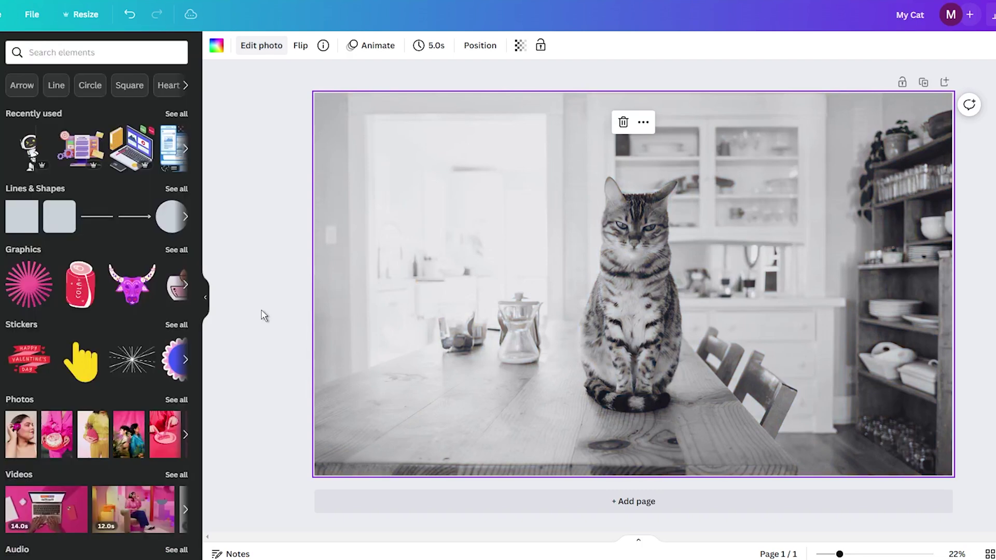
click(275, 262)
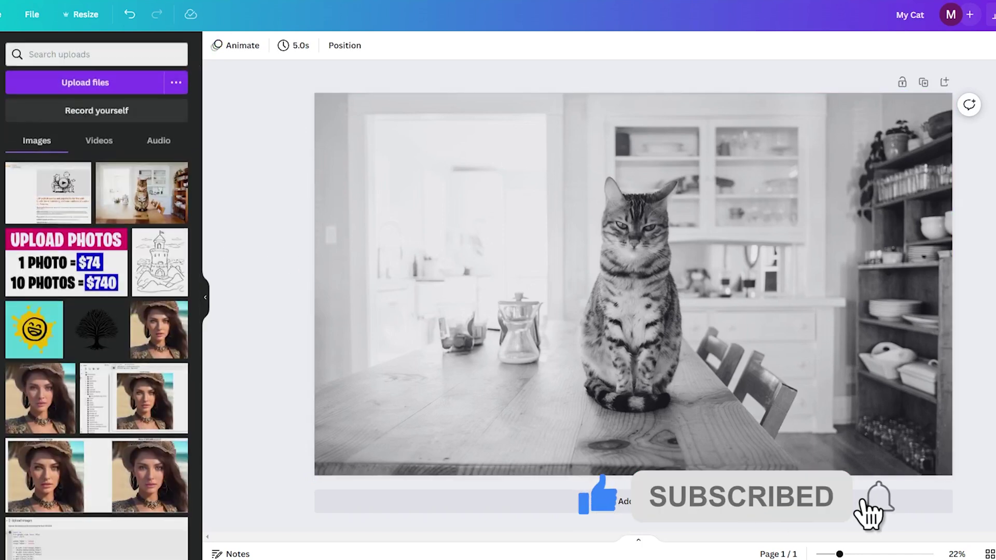
drag(141, 190, 617, 315)
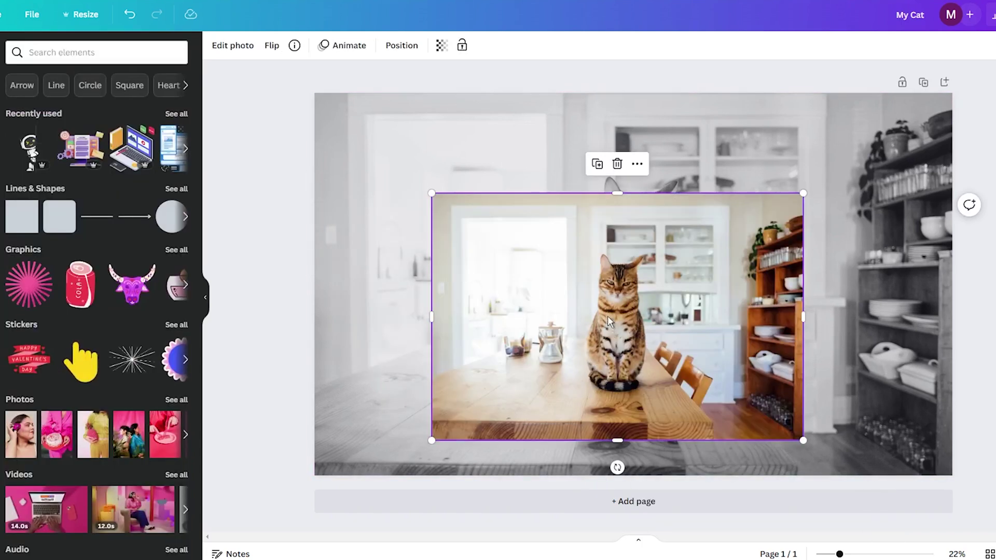
Enlarge and align the colour copy to exactly cover the grey photo and page.
mouse_move(604, 321)
mouse_down()
mouse_move(526, 234)
mouse_move(492, 225)
mouse_up()
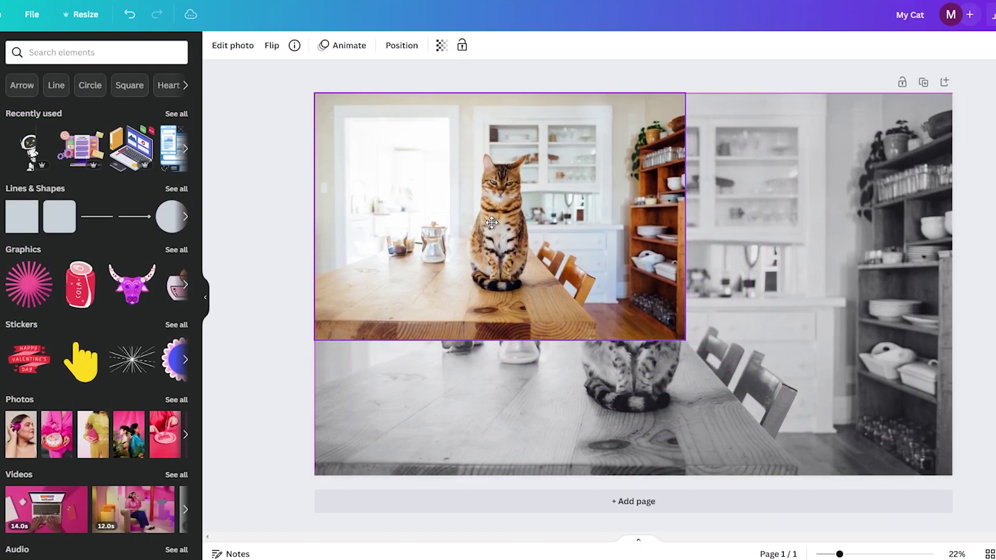
drag(685, 339, 952, 515)
drag(788, 339, 785, 315)
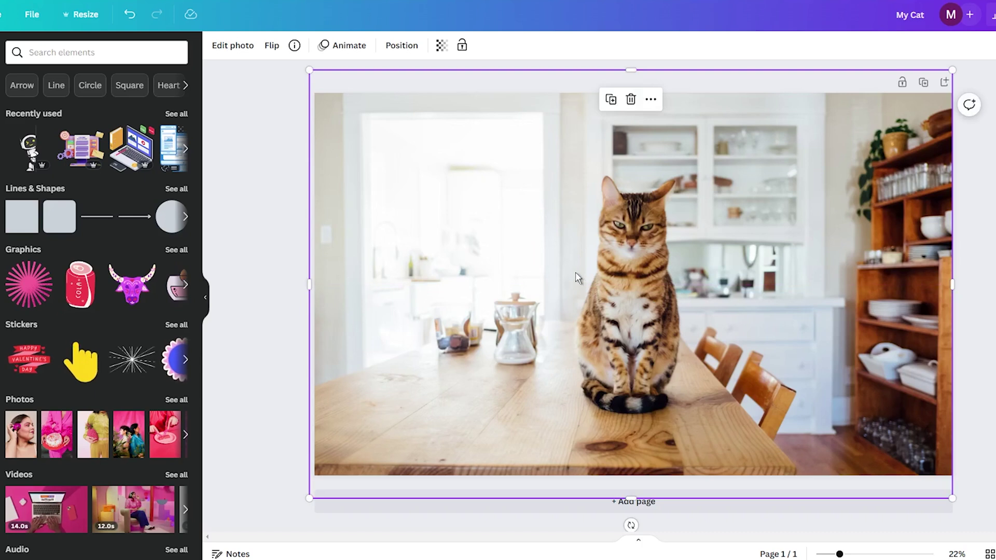
drag(576, 277, 582, 278)
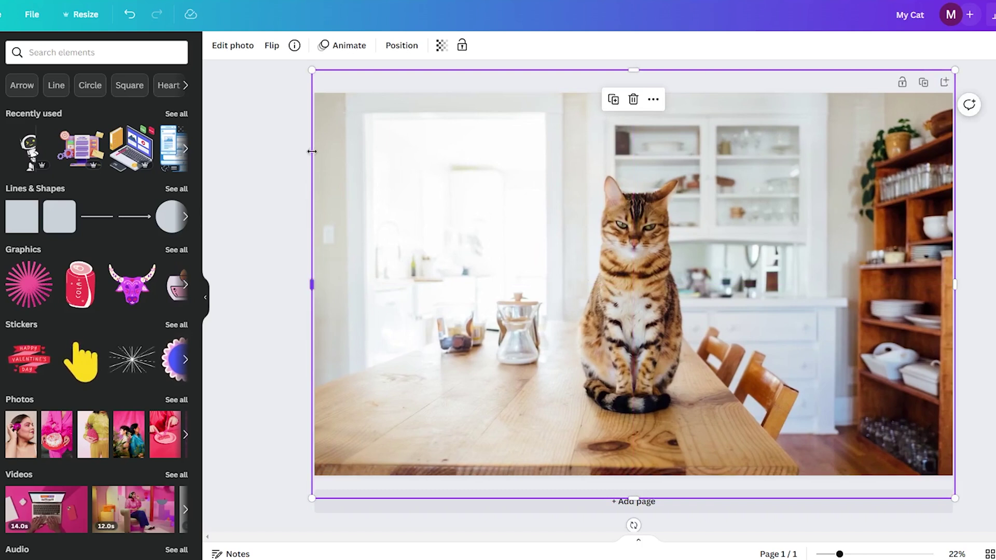
Remove the background from the colour copy with BG Remover, leaving a colour cat over grey.
click(233, 45)
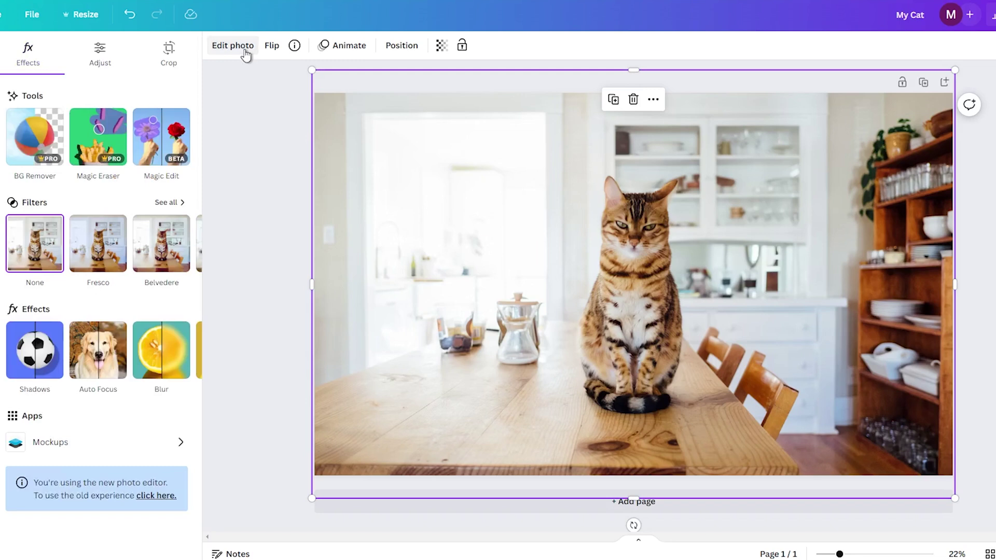
click(27, 147)
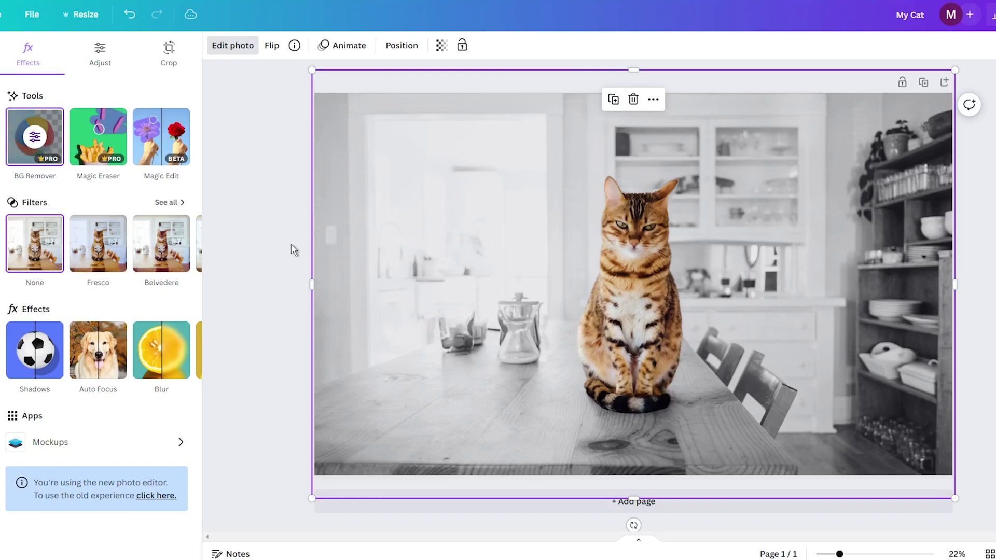
drag(453, 263, 452, 257)
key(Escape)
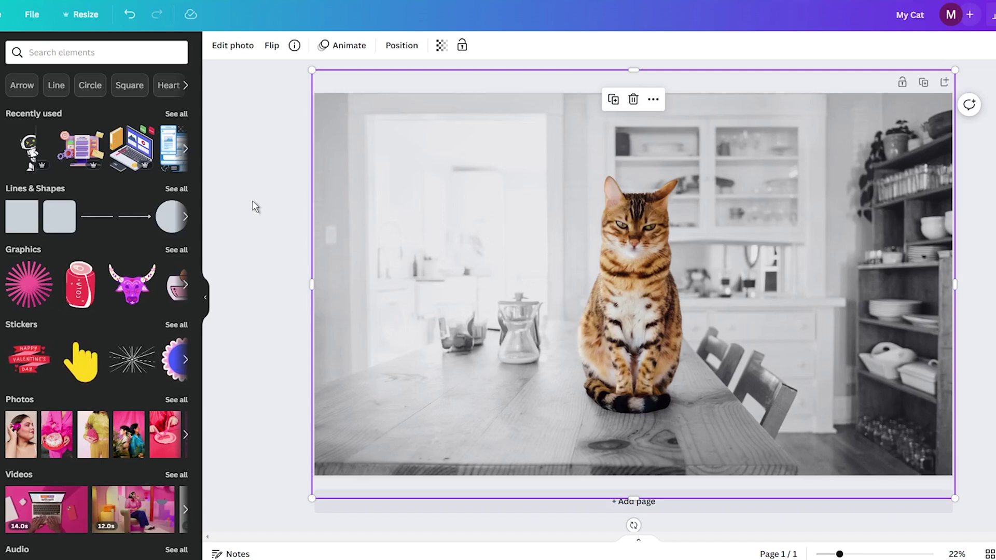
Delete the colour cutout and grey photo, then place the cat photo on the blank page.
click(634, 99)
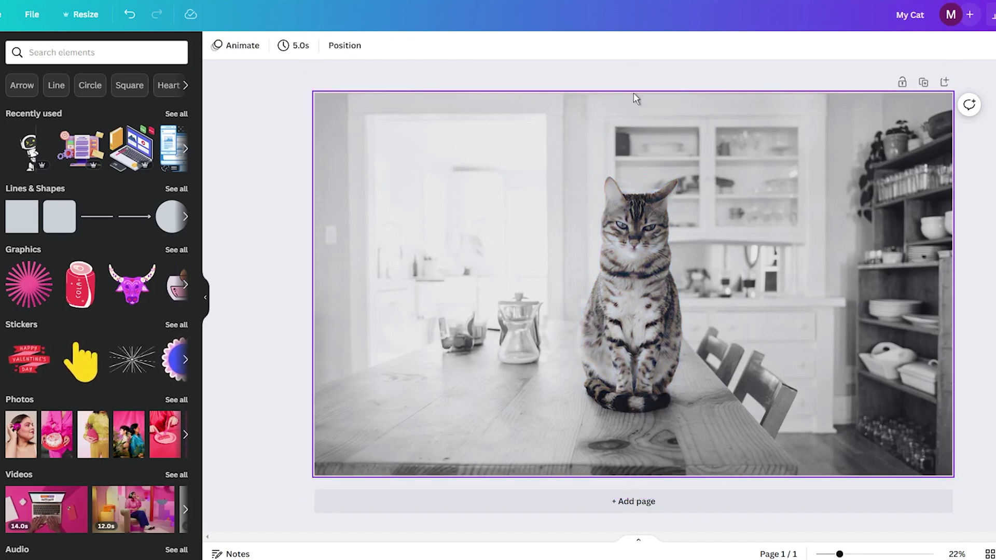
click(626, 160)
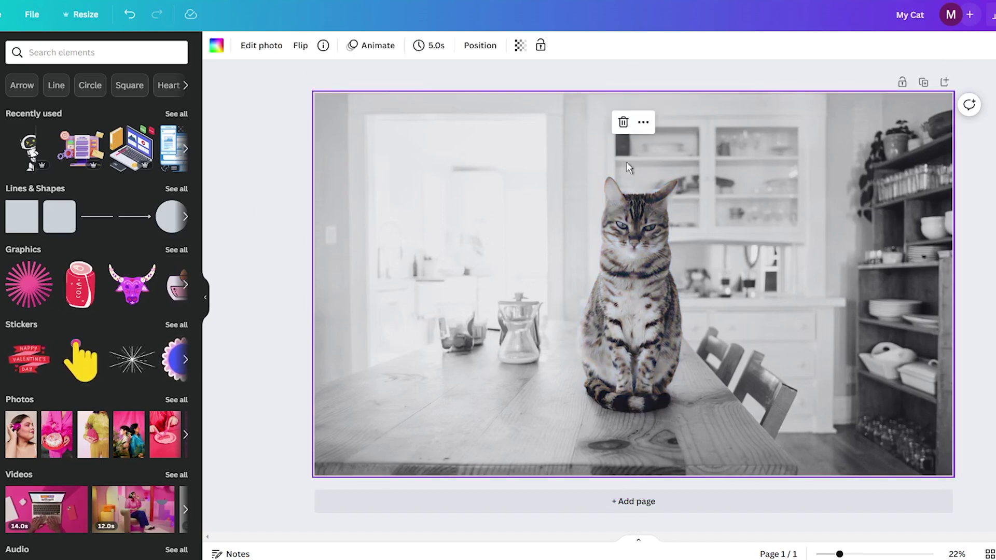
click(623, 121)
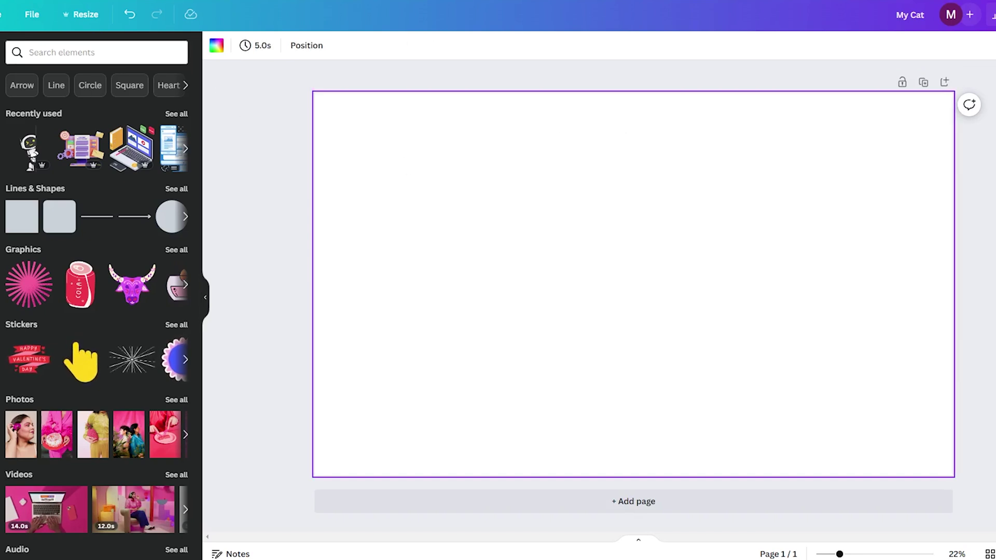
drag(141, 191, 345, 188)
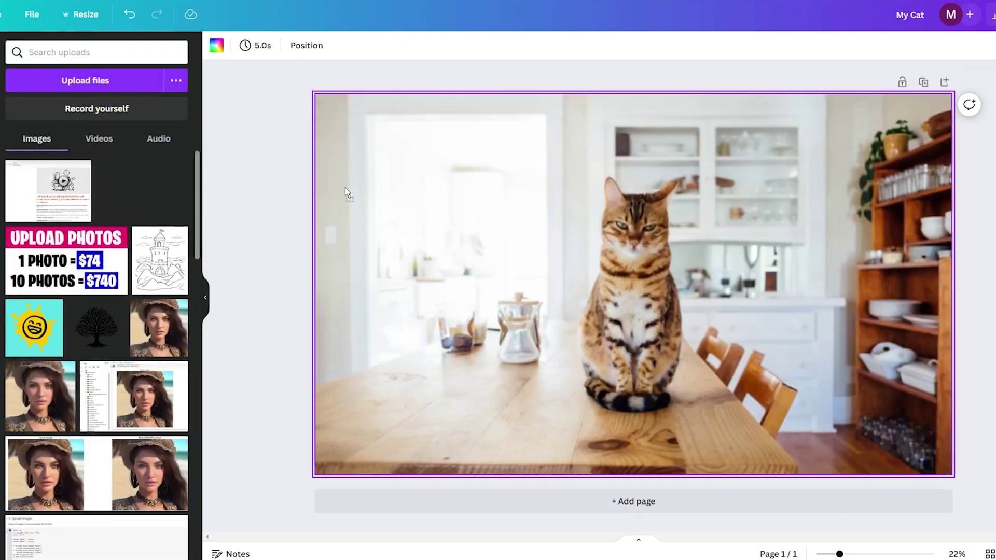
Review the photo's right-click options and dismiss them without detaching the image.
click(4, 138)
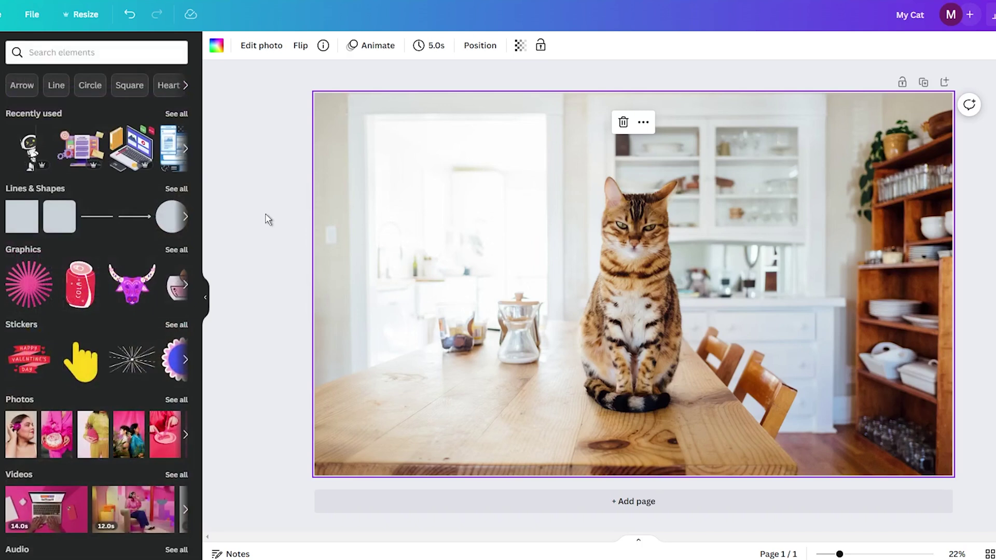
click(522, 228)
right_click(521, 227)
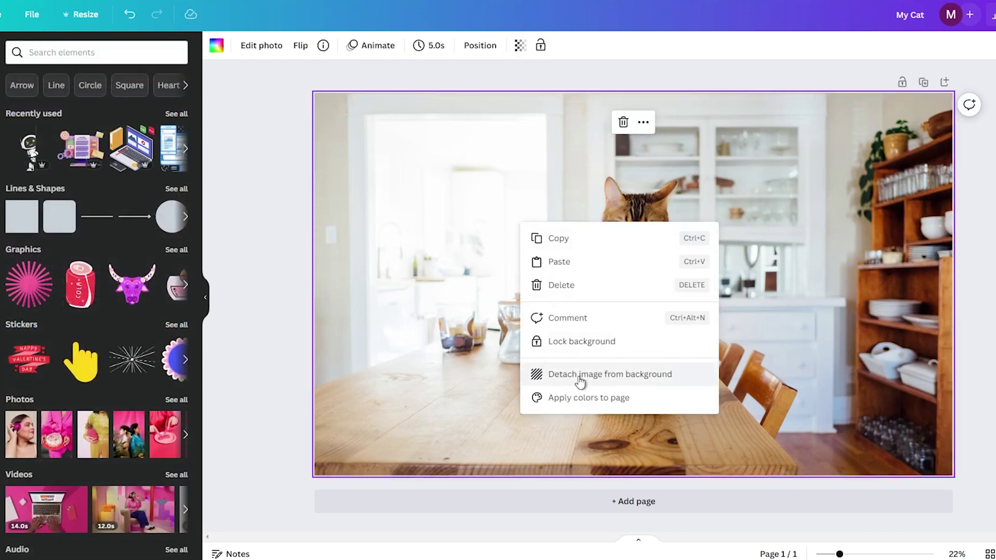
click(347, 334)
click(249, 221)
click(360, 195)
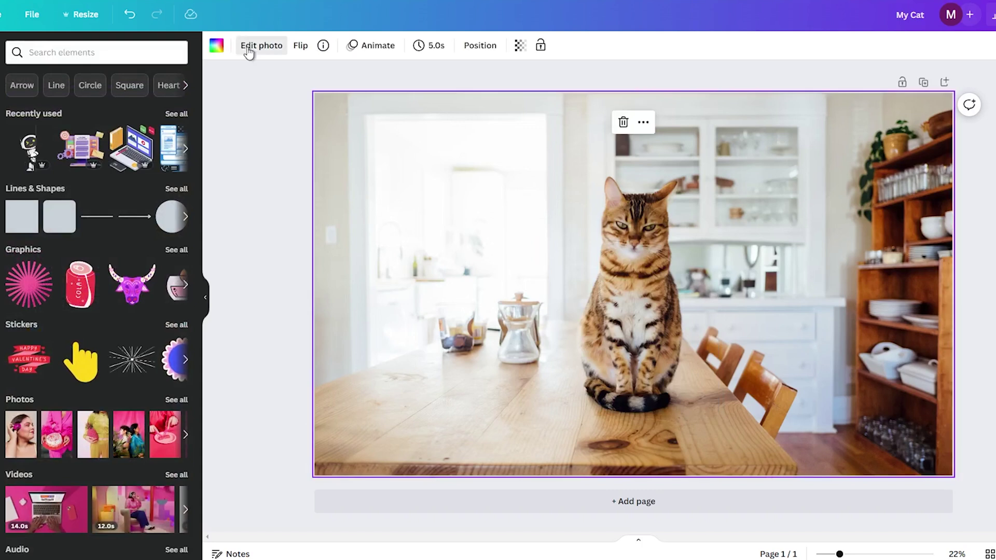
In the photo's Adjust settings, set Select area to Background.
click(257, 45)
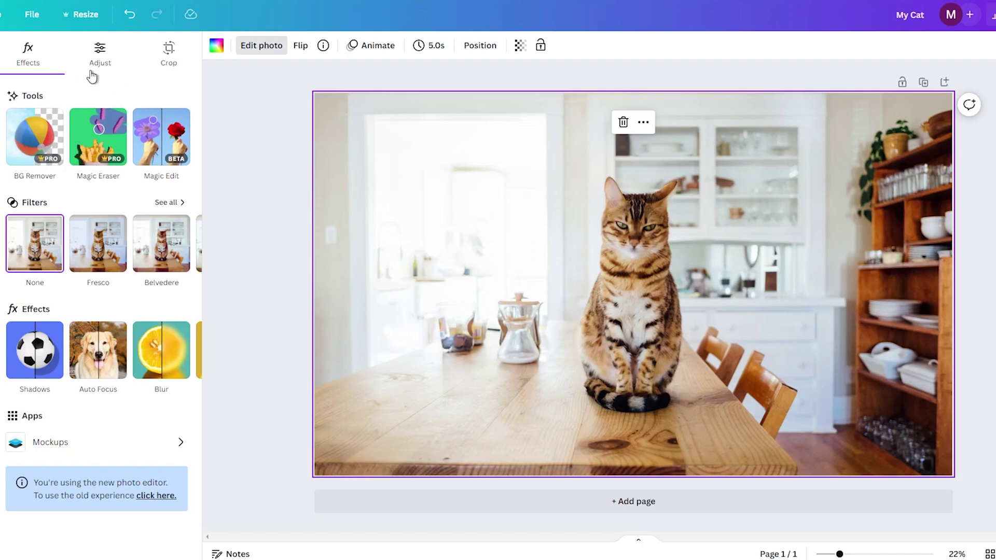
click(99, 54)
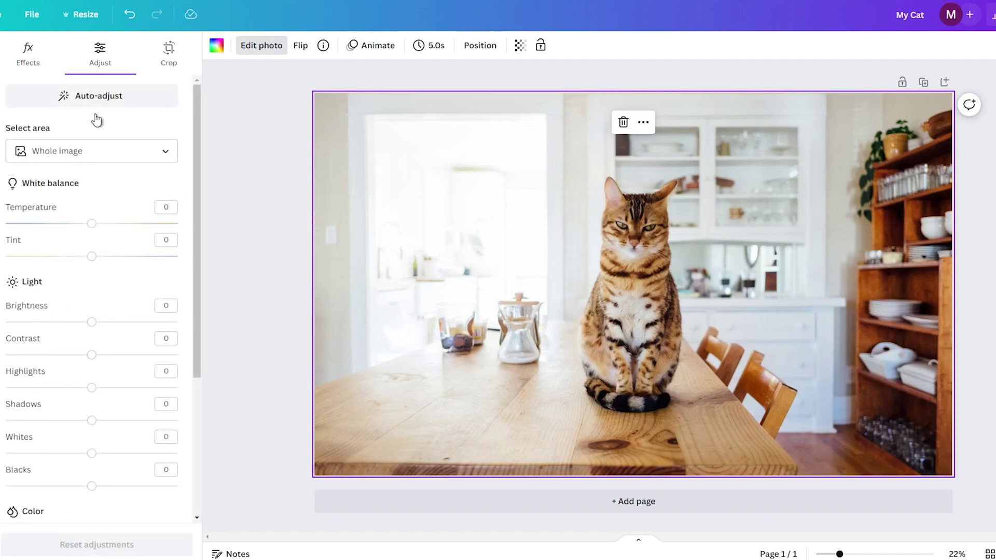
click(144, 153)
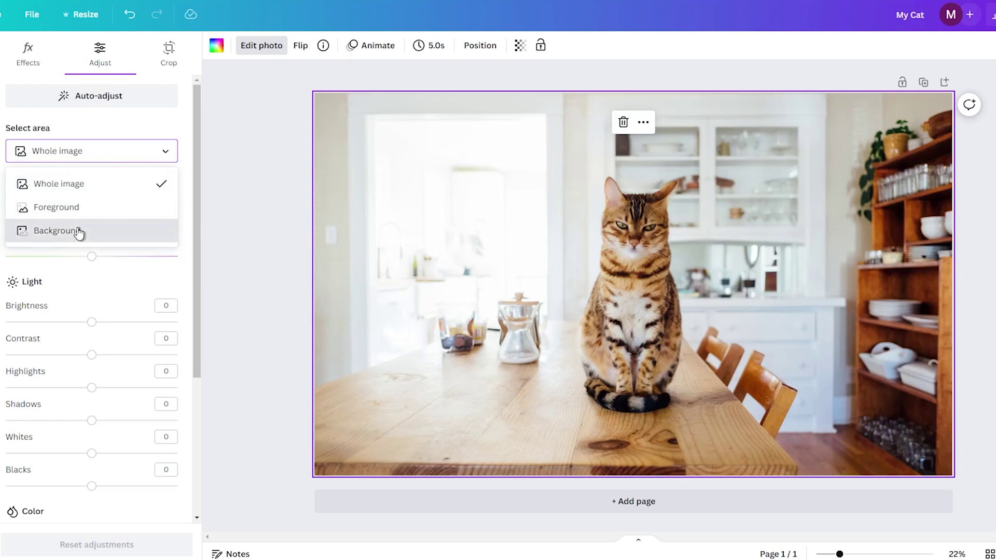
click(56, 231)
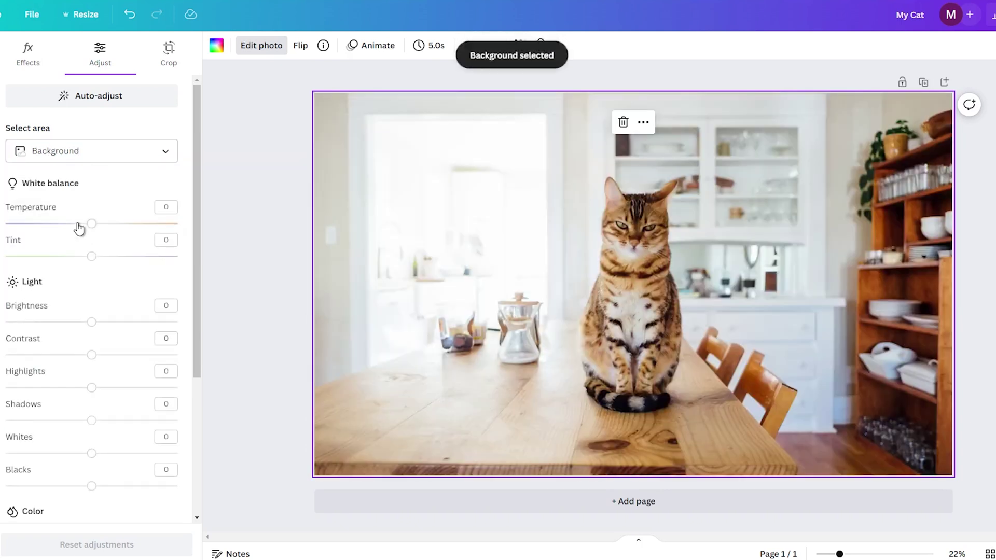
scroll(79, 228, down, 3)
scroll(79, 228, down, 3)
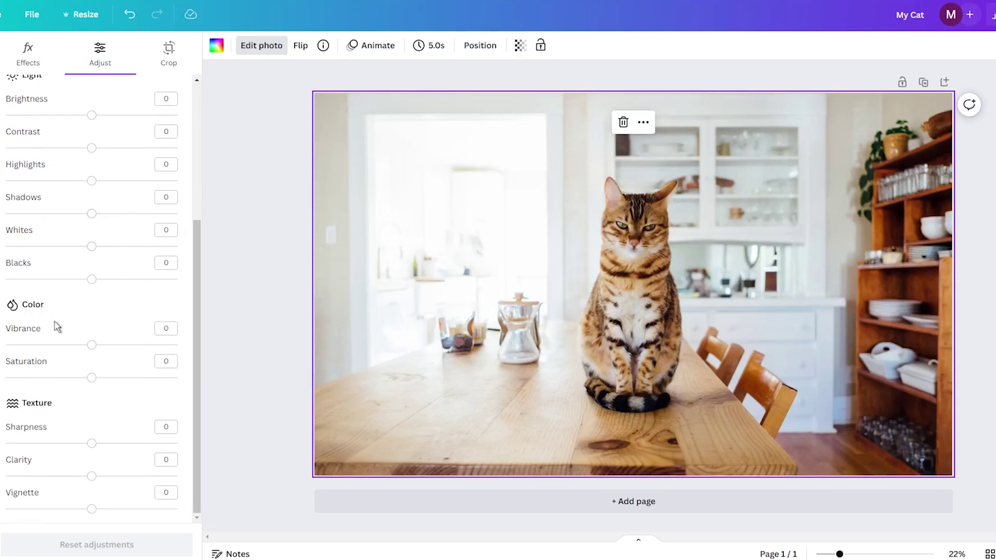
Desaturate the background to about -98 and raise its contrast to 16.
drag(92, 379, 7, 379)
scroll(108, 327, up, 2)
scroll(107, 327, up, 1)
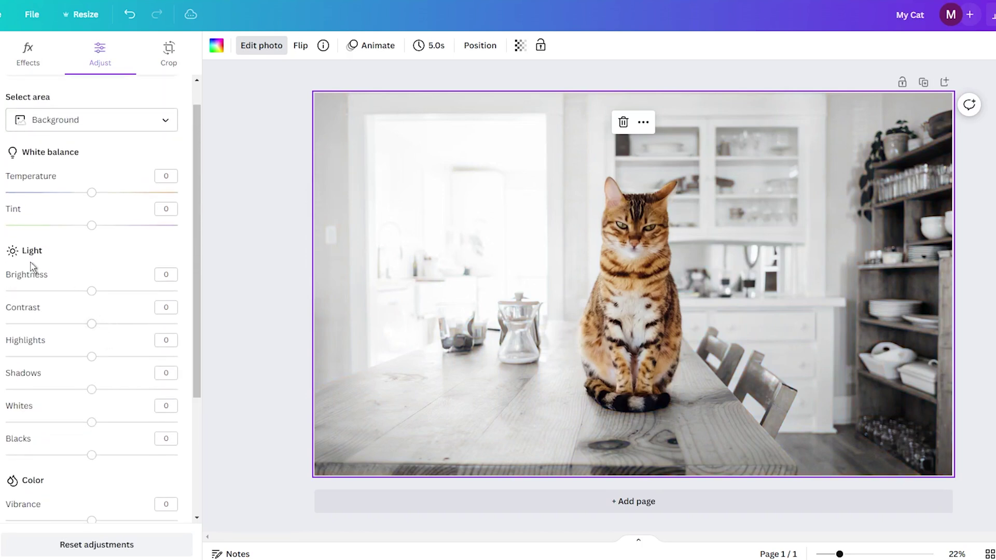
click(92, 324)
drag(92, 325, 108, 327)
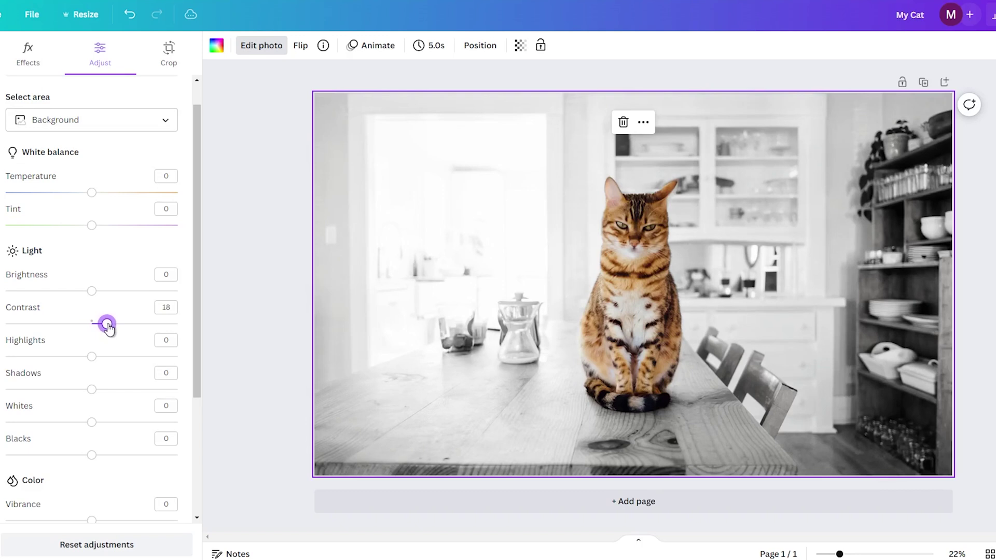
drag(107, 325, 105, 323)
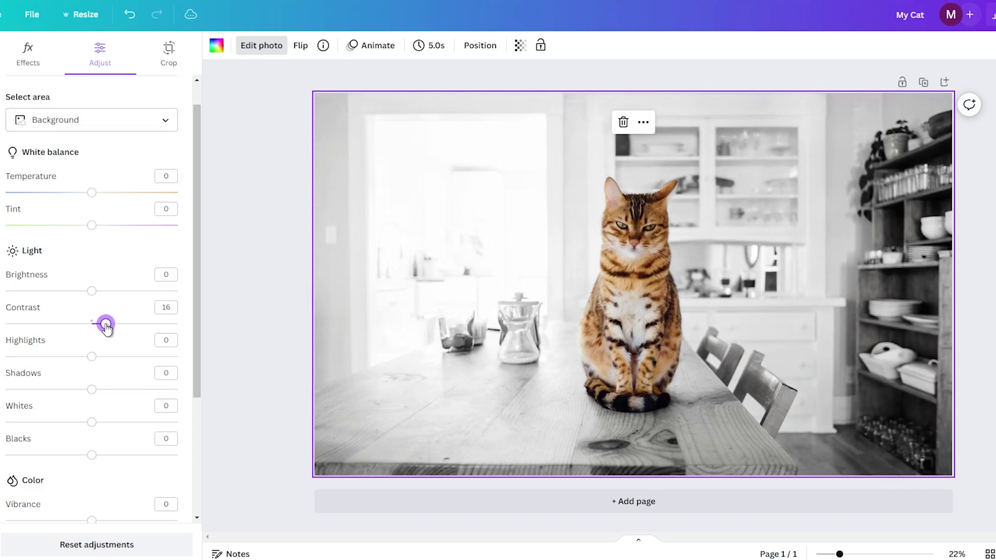
Switch to Foreground and raise the cat's saturation to 35 with contrast about 6.
click(81, 121)
click(67, 175)
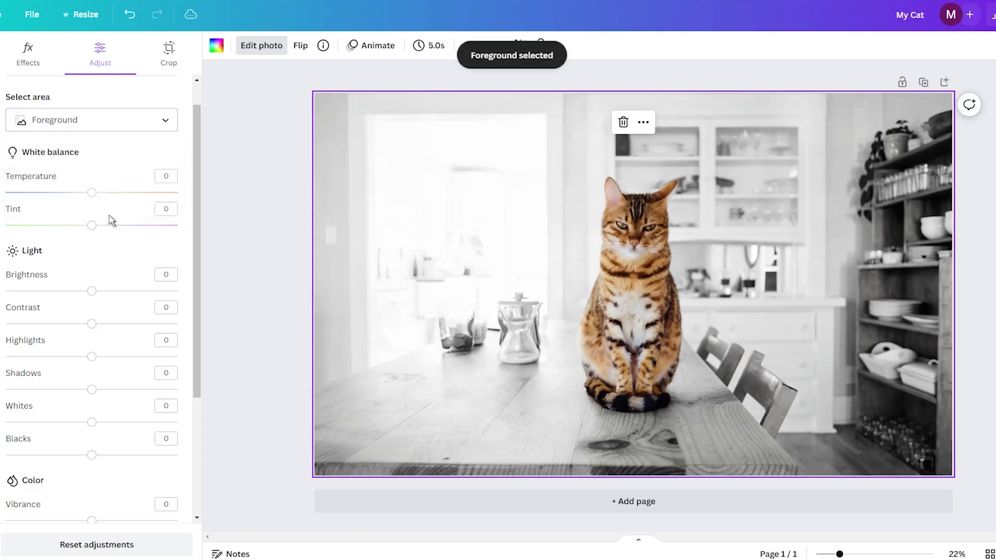
scroll(110, 221, down, 3)
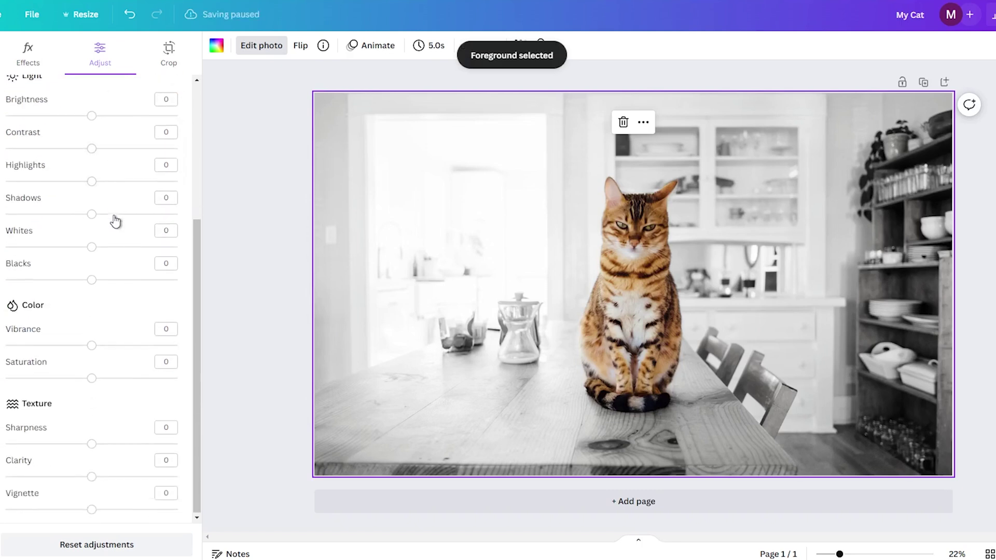
drag(92, 378, 122, 377)
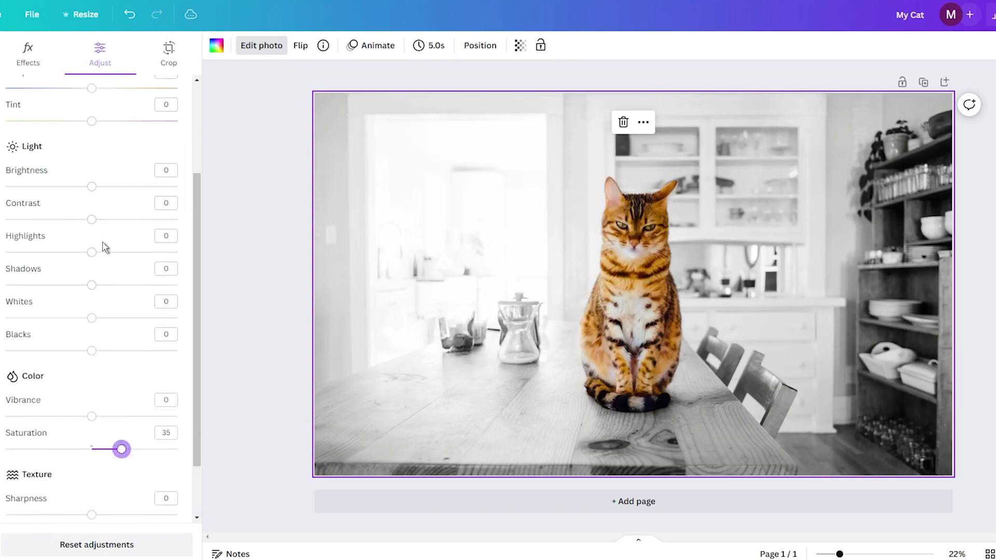
scroll(109, 258, up, 3)
mouse_move(92, 265)
mouse_down()
mouse_move(68, 265)
mouse_move(96, 266)
mouse_up()
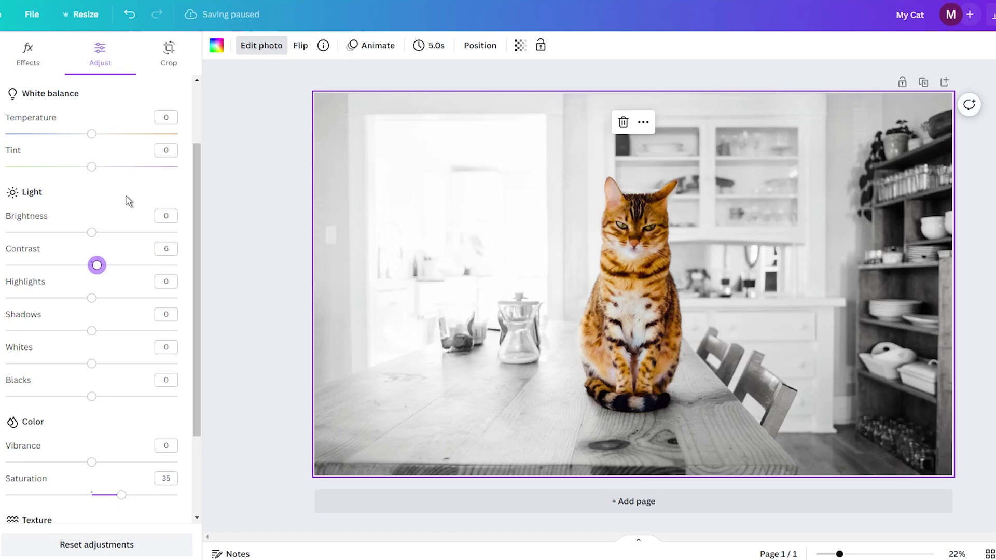
scroll(132, 217, up, 3)
Switch back to Background and lower its contrast to -13.
click(91, 119)
click(54, 200)
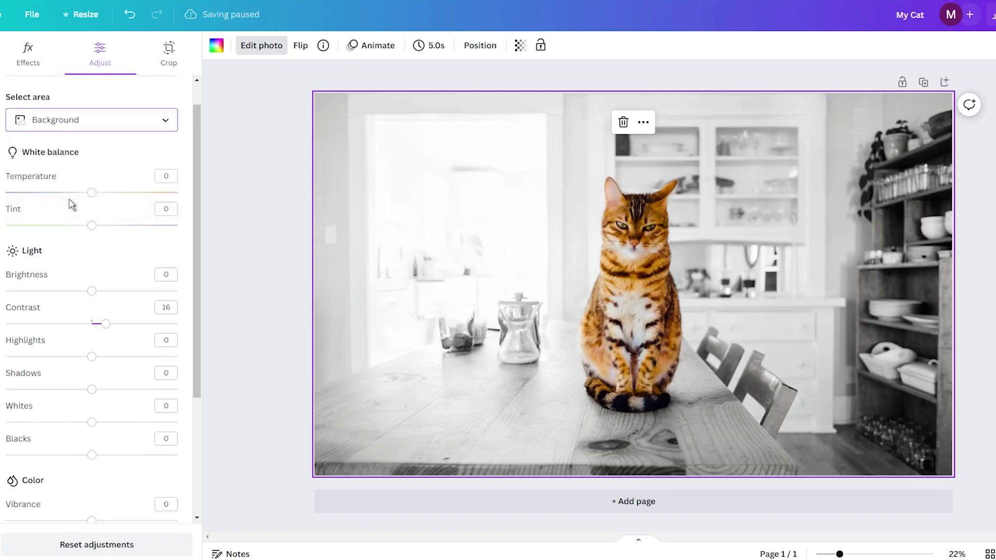
scroll(101, 204, down, 1)
scroll(100, 205, down, 1)
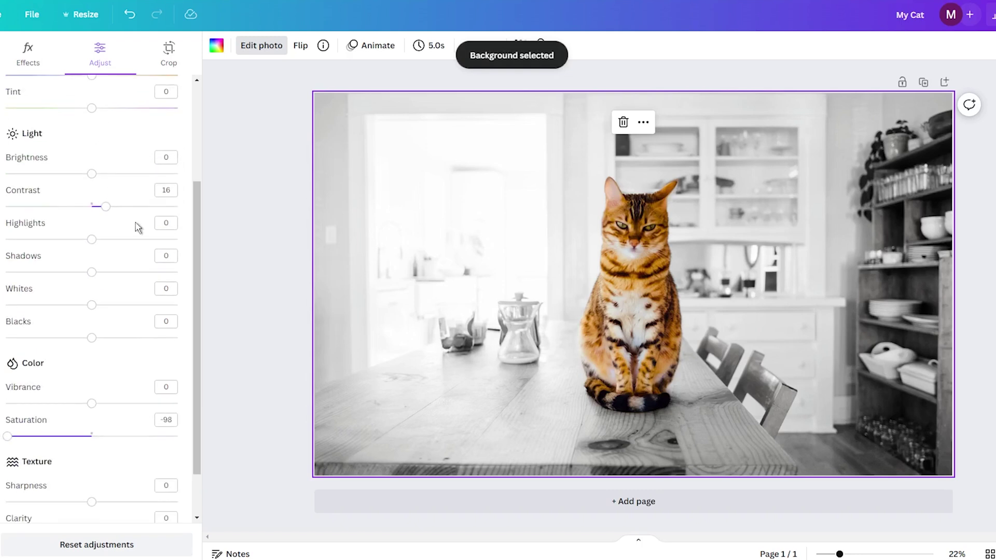
drag(105, 208, 81, 207)
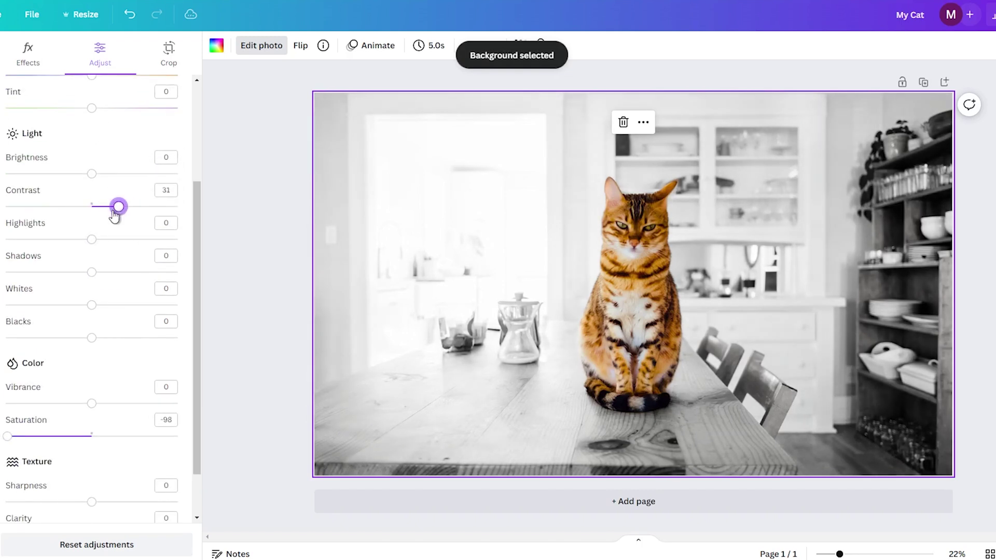